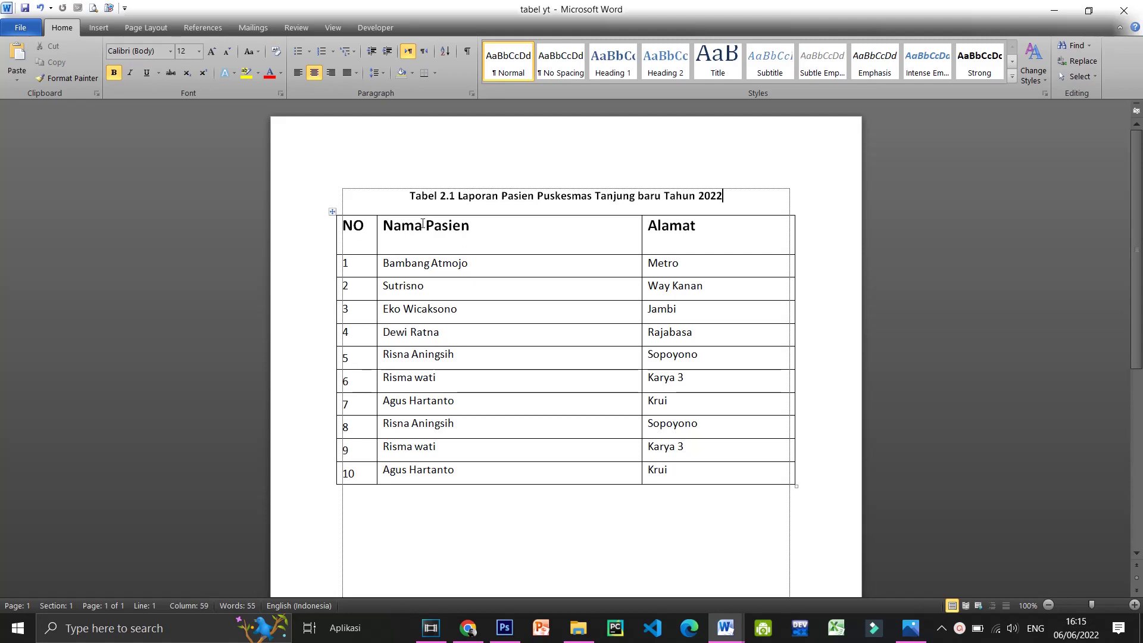
- Select data rows 5 to 10 of the patient table across all columns
scroll(486, 319, "down", 1)
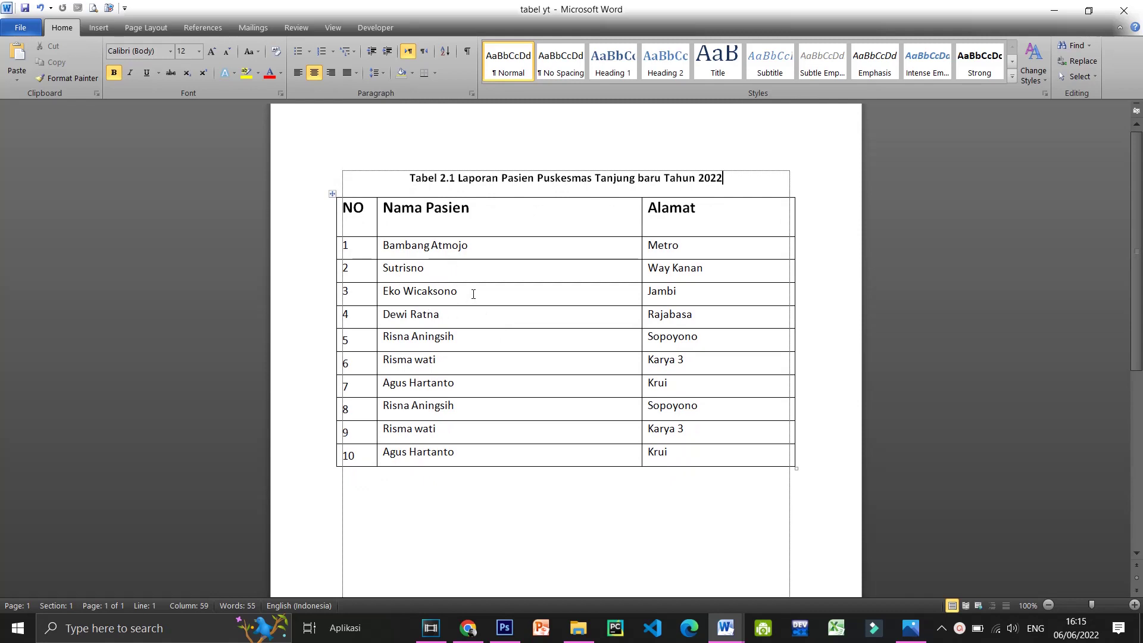
scroll(495, 388, "up", 1)
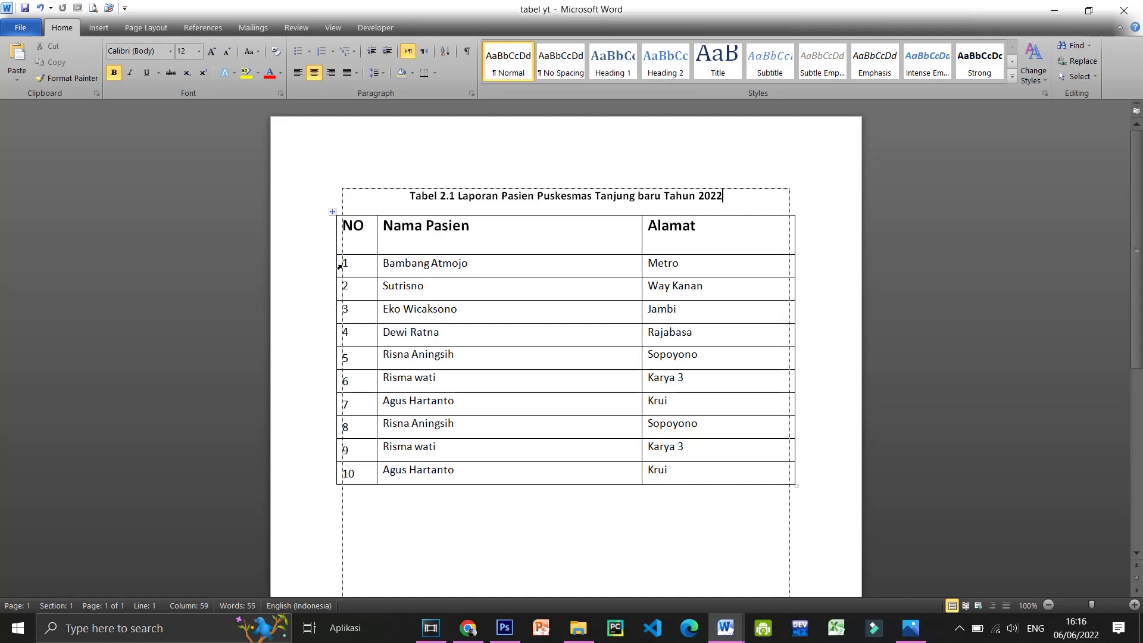
left_click_drag(346, 264, 684, 335)
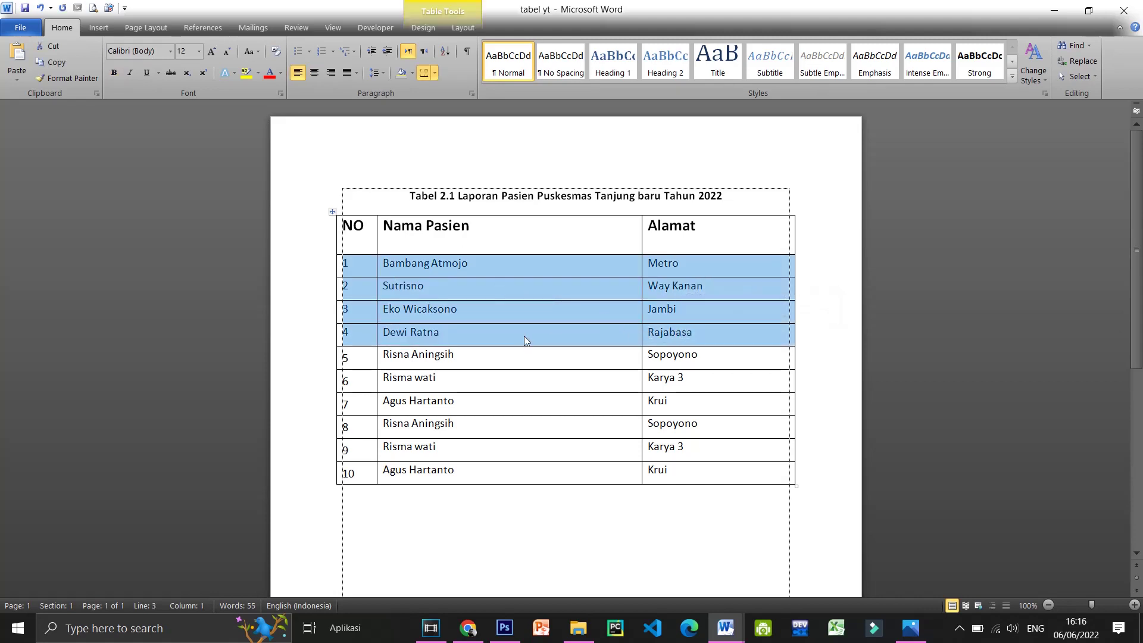
left_click(387, 360)
left_click(380, 356)
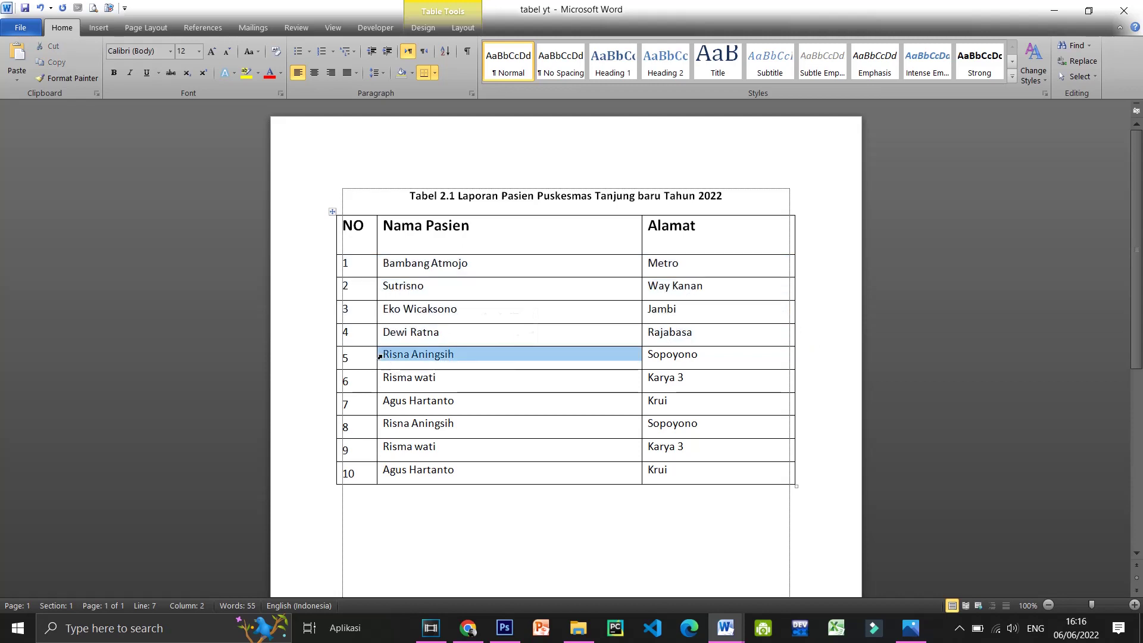
left_click(385, 355)
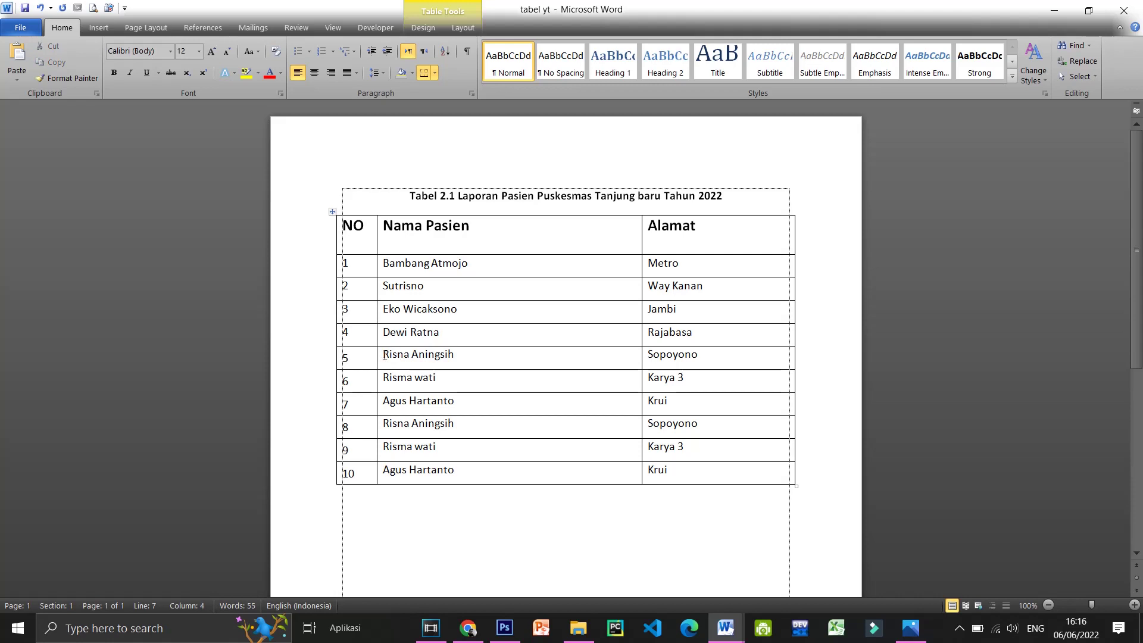
left_click_drag(385, 355, 684, 477)
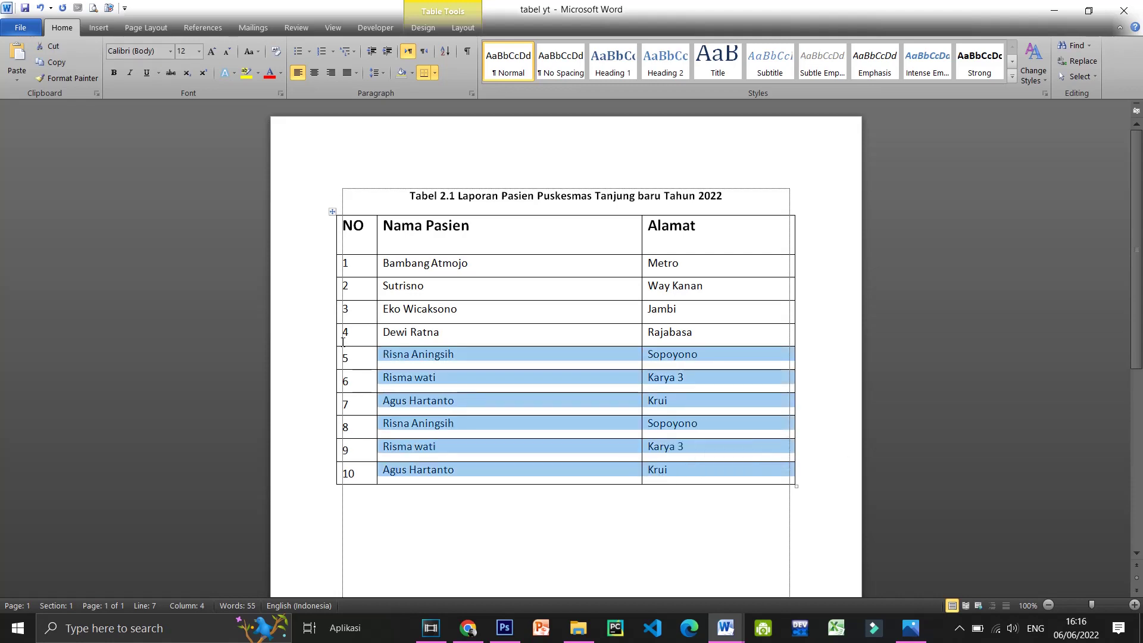
left_click_drag(344, 357, 704, 465)
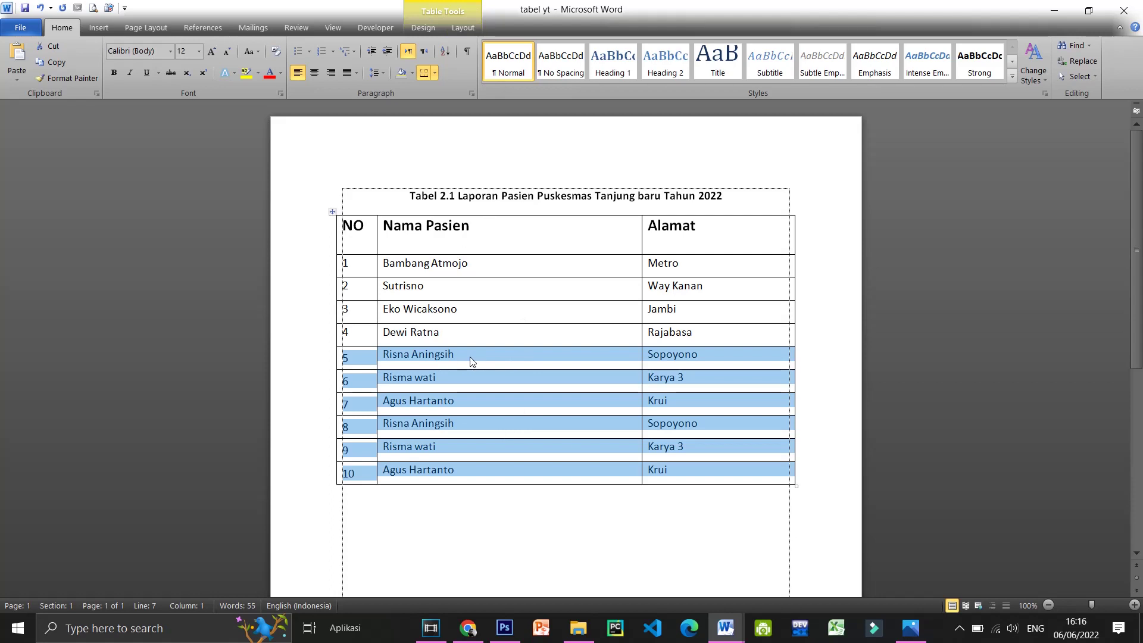
left_click(501, 530)
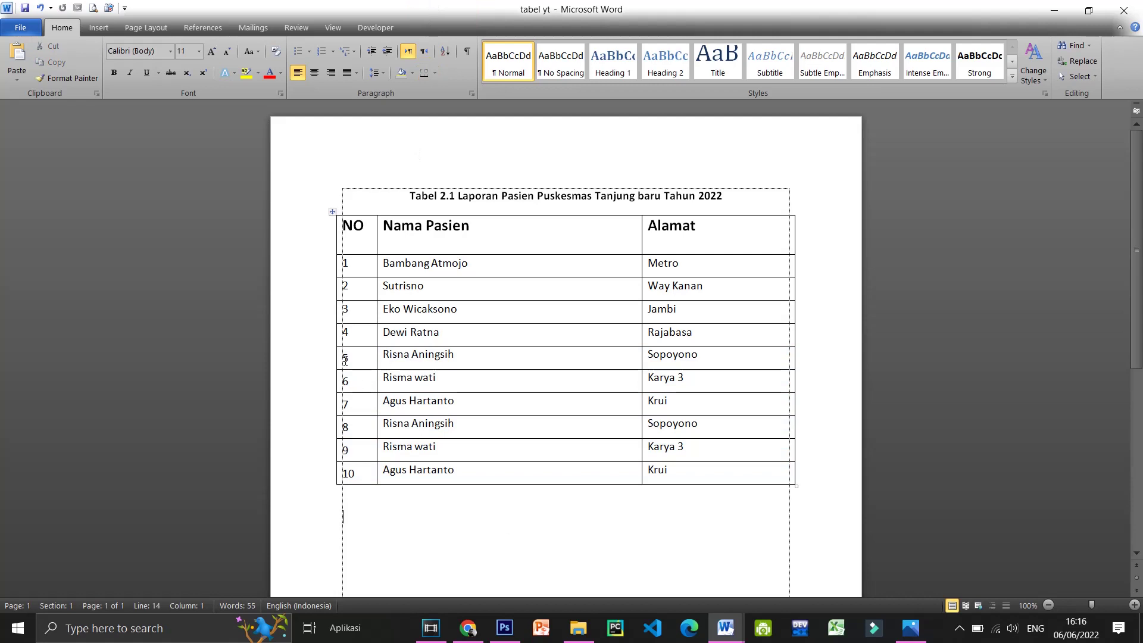
left_click_drag(351, 357, 714, 472)
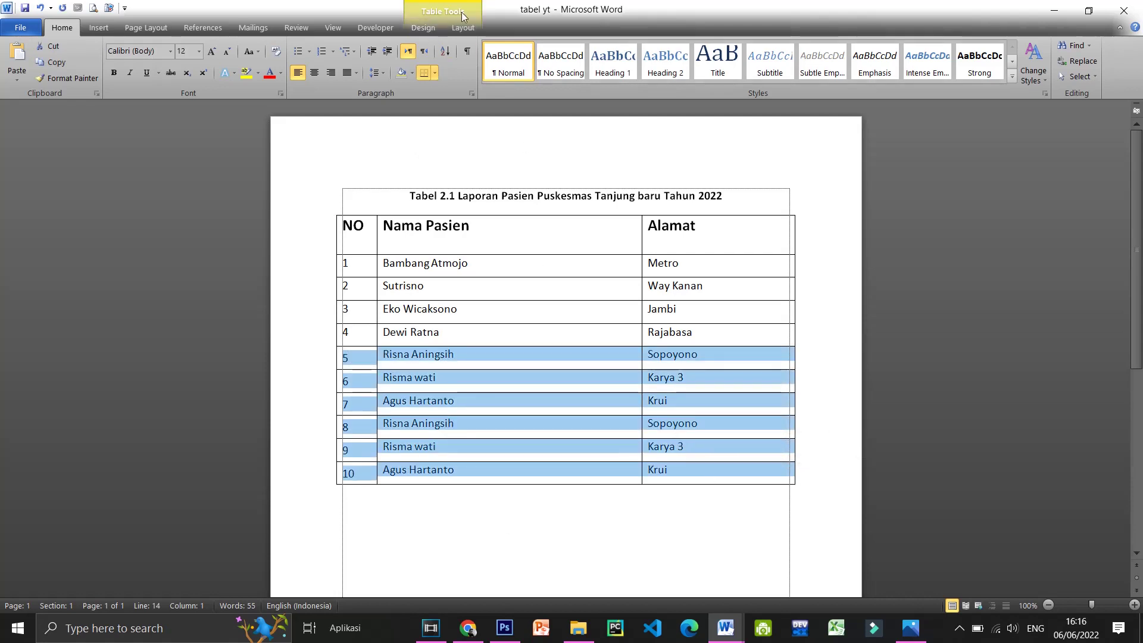
- Apply Align Center Left to rows 5–10, then select the first four rows
left_click(468, 29)
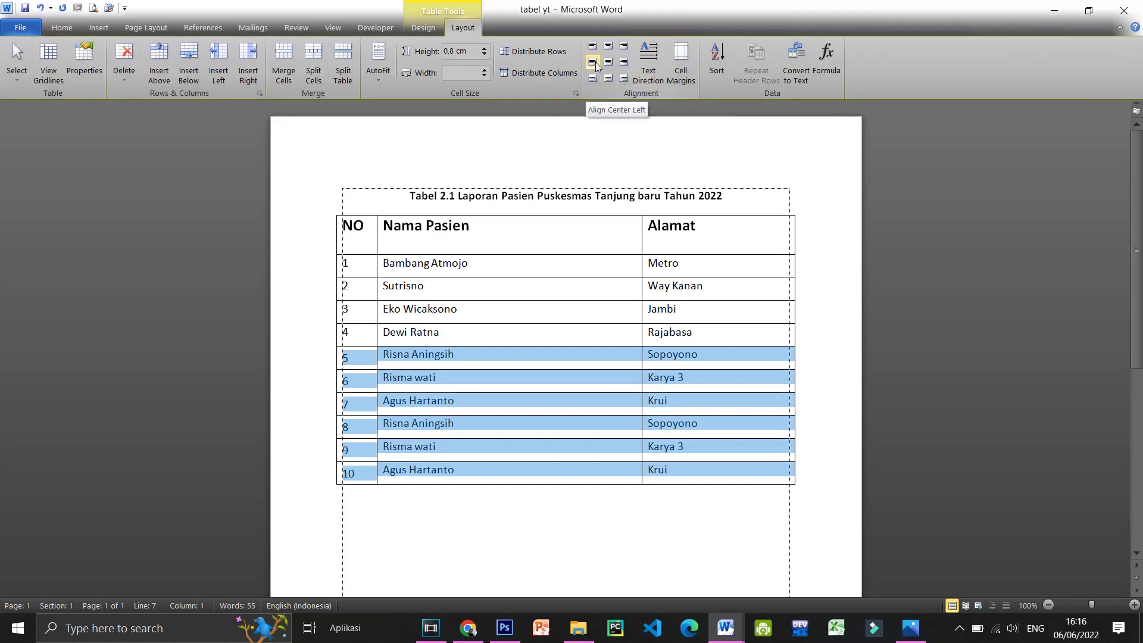
left_click(598, 64)
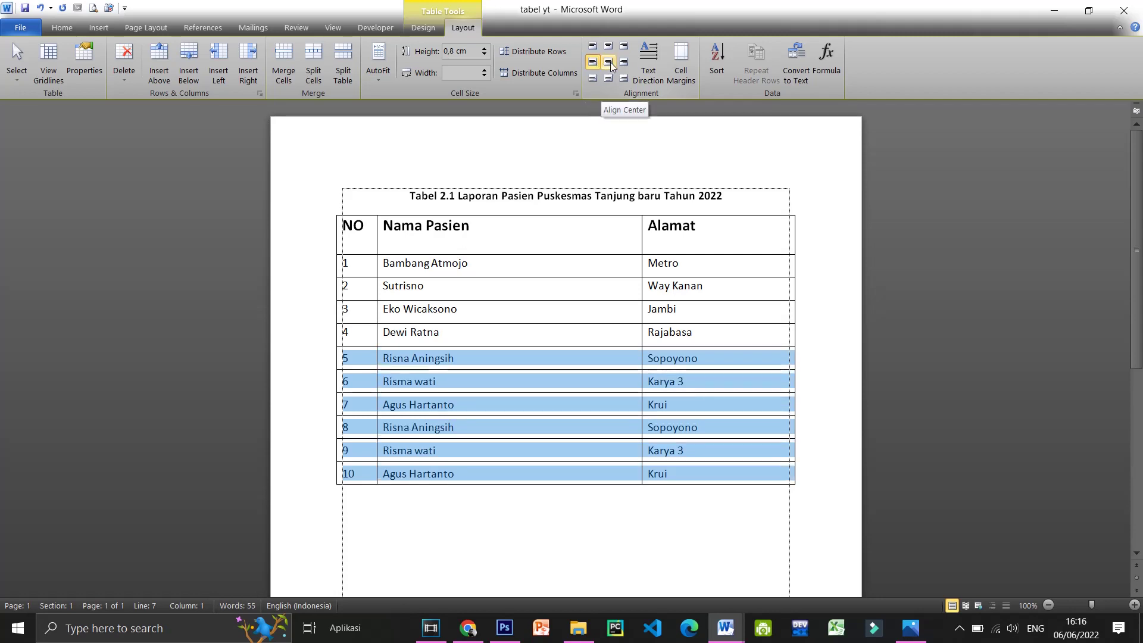
left_click(609, 64)
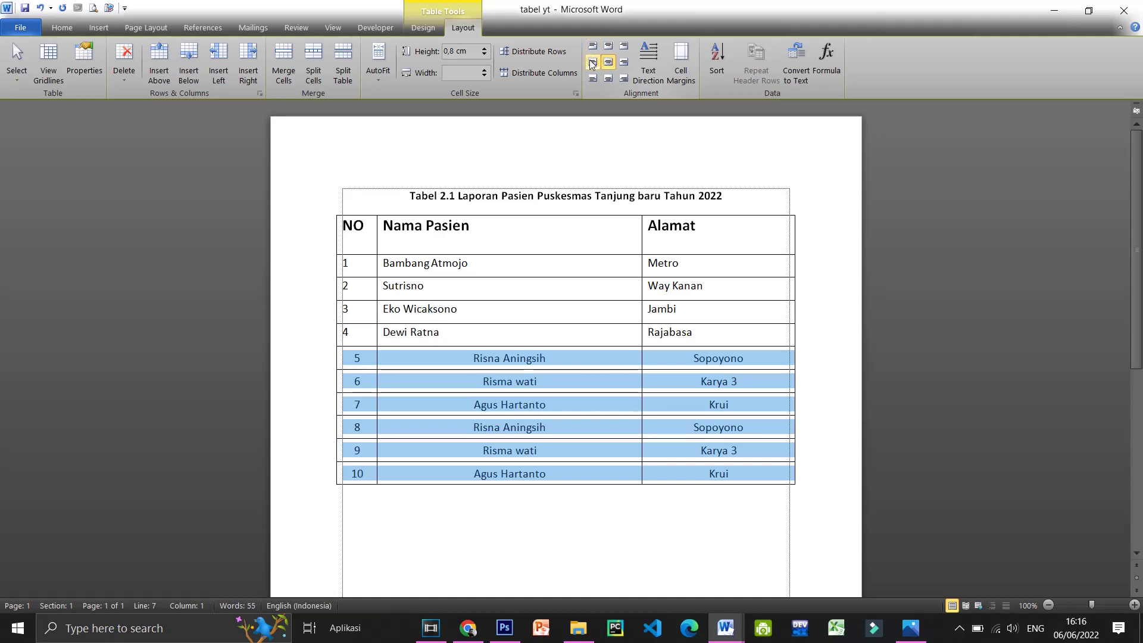
left_click(593, 64)
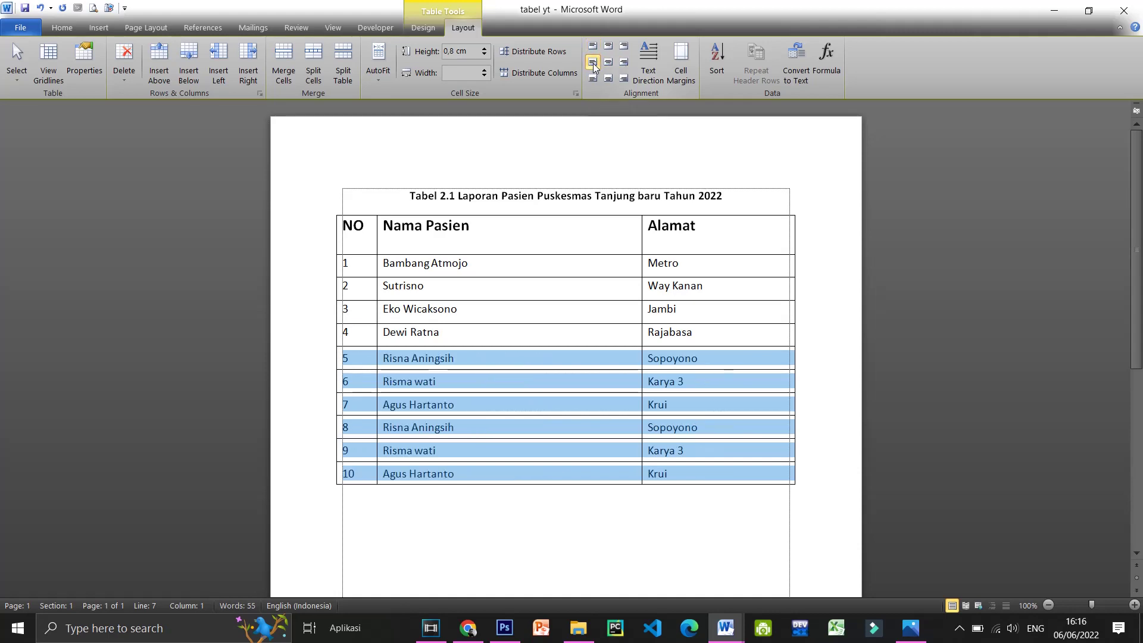
left_click(559, 405)
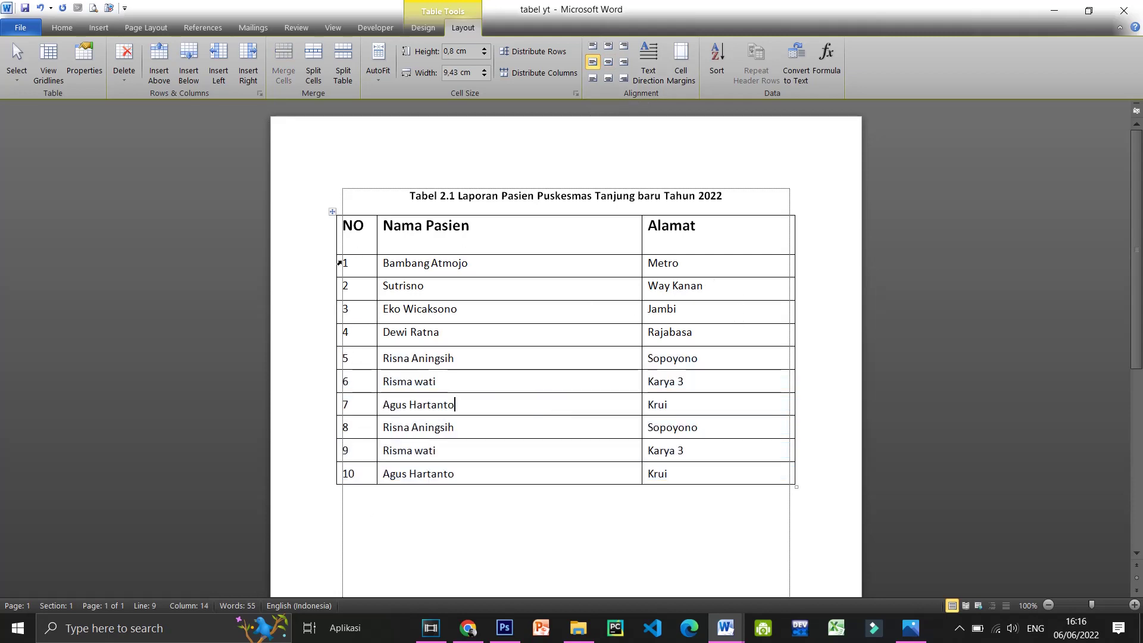
left_click_drag(344, 262, 710, 327)
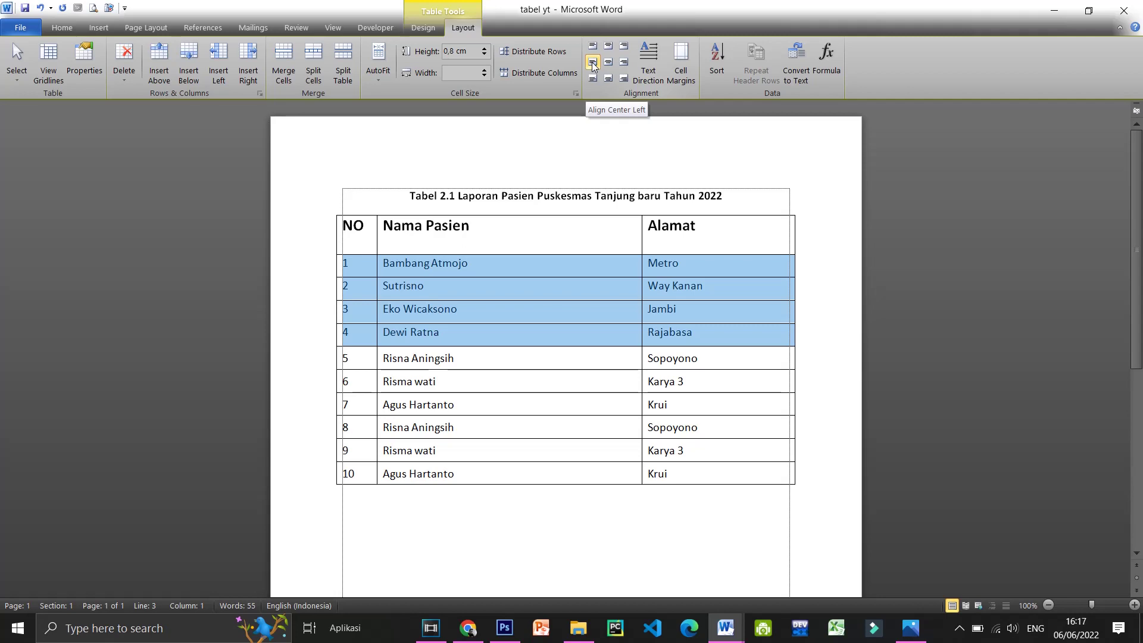
- Align rows 1–4 Center Left and give them 1,0 line spacing
left_click(593, 63)
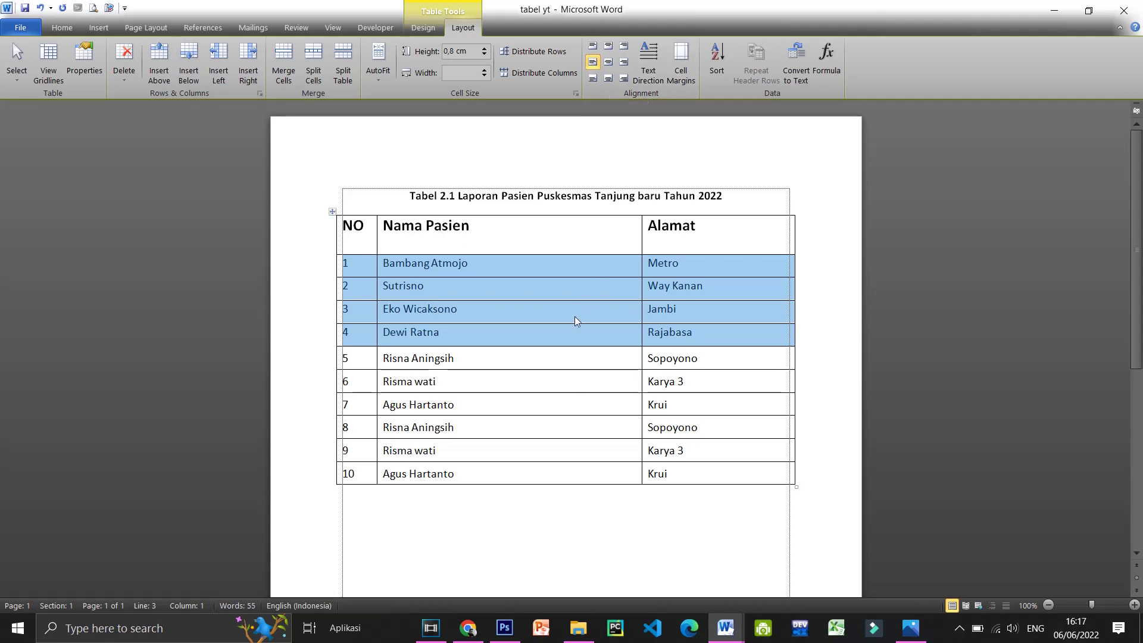
left_click(571, 333)
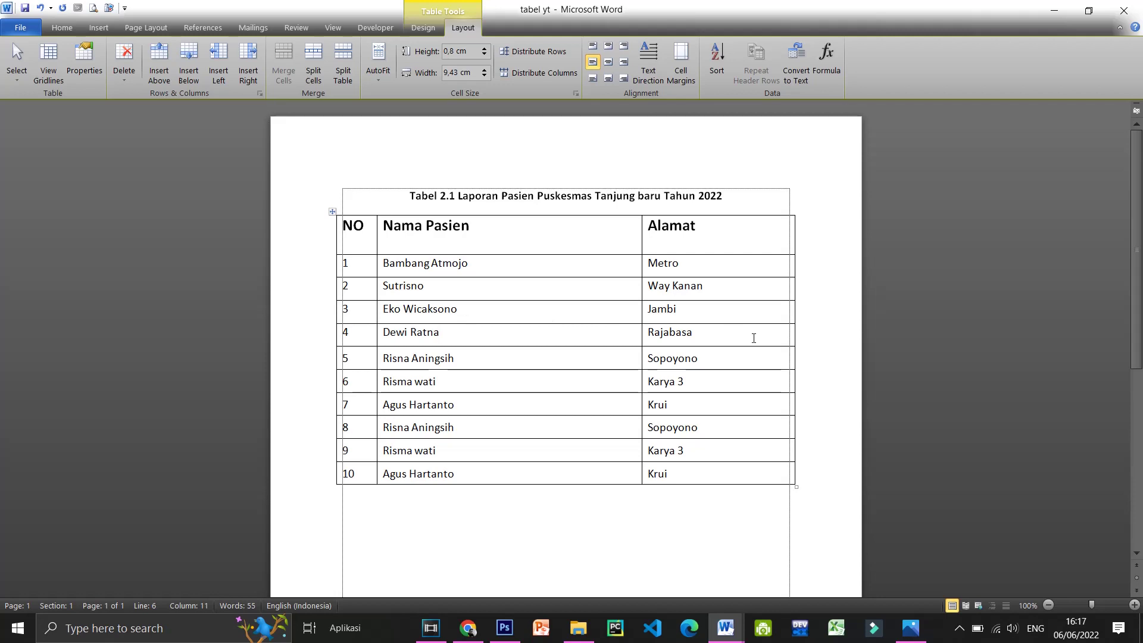
left_click_drag(752, 338, 365, 270)
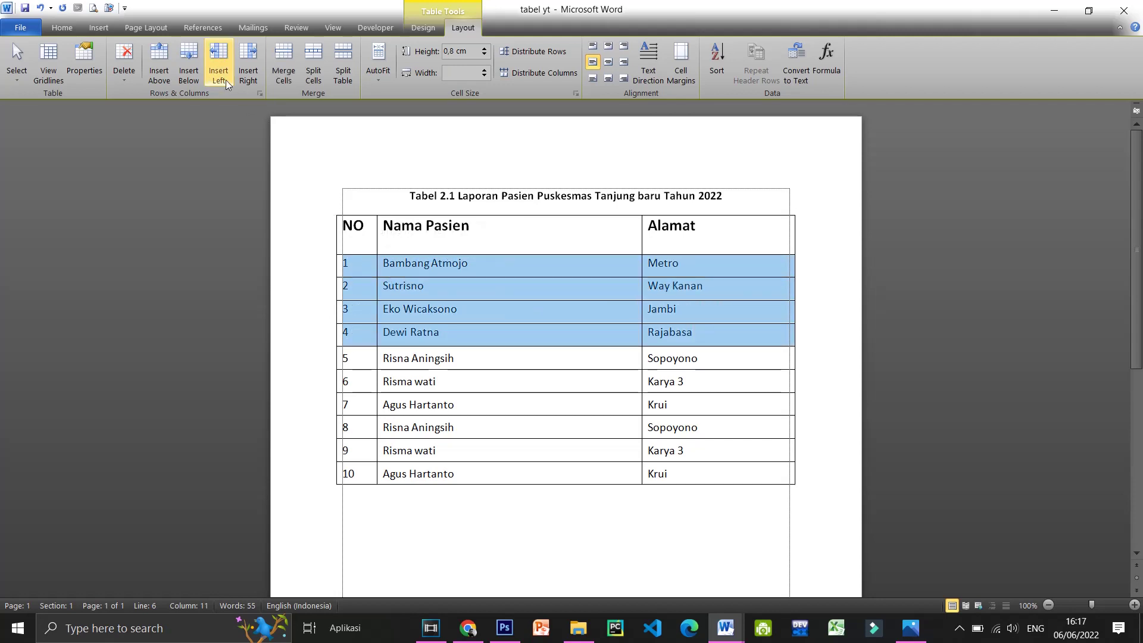
left_click(61, 28)
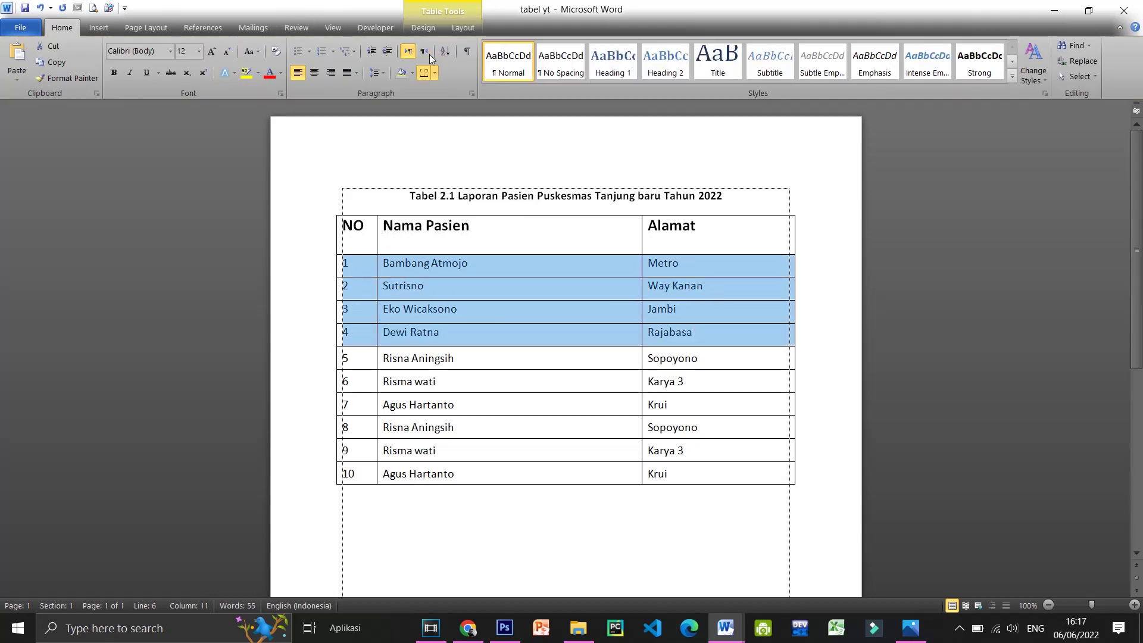
left_click(380, 73)
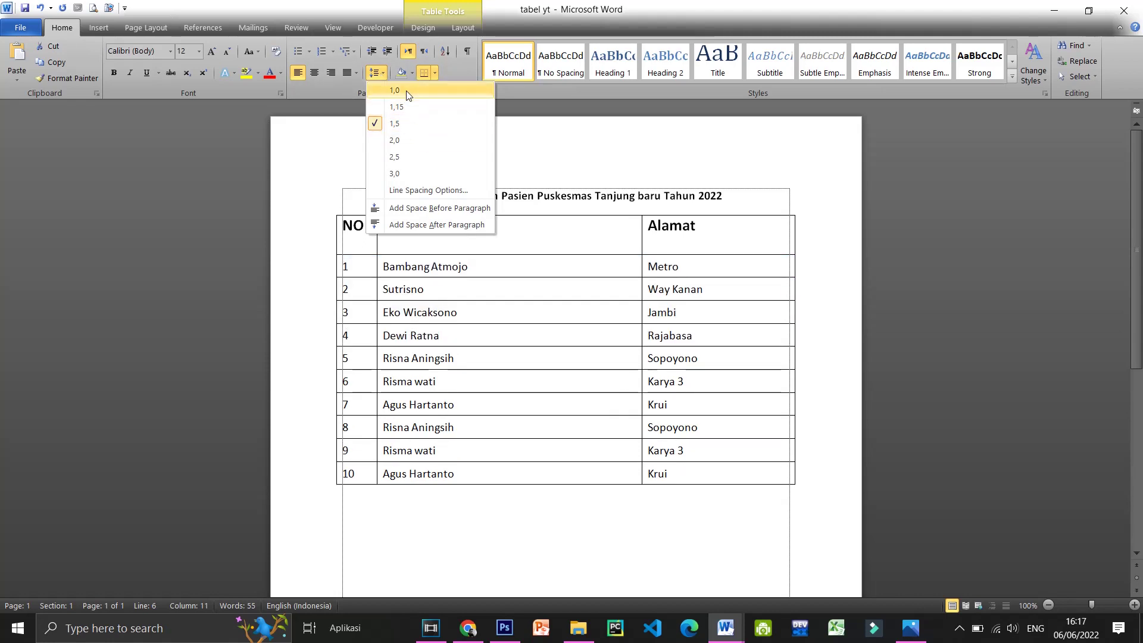
left_click(409, 95)
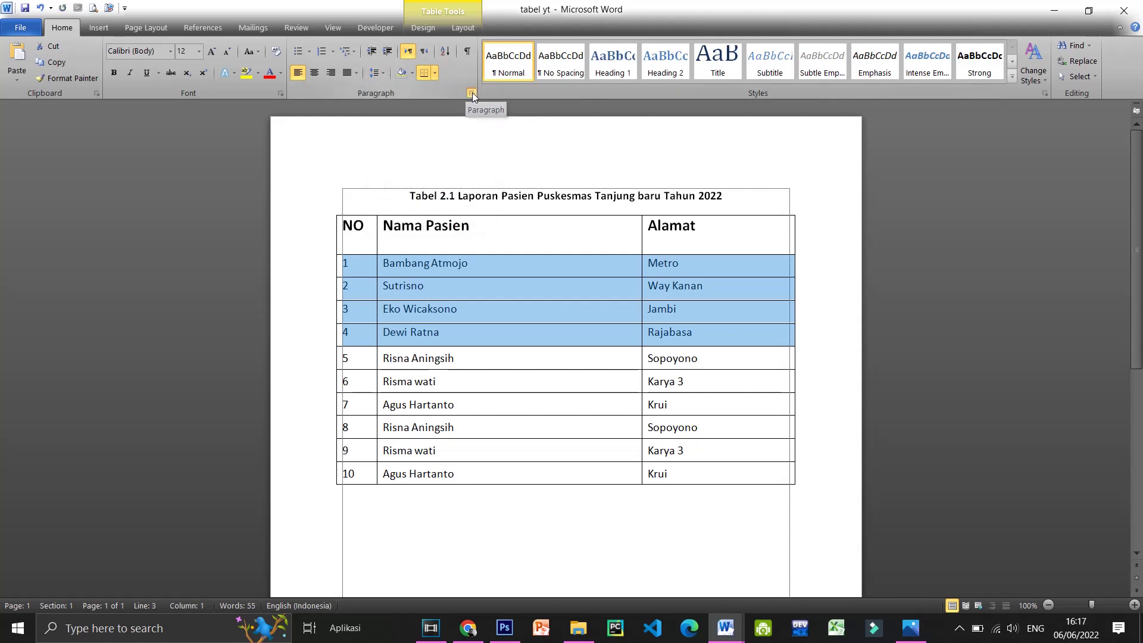
- Set Line spacing to Single for rows 1–4 in the Paragraph dialog
left_click(472, 93)
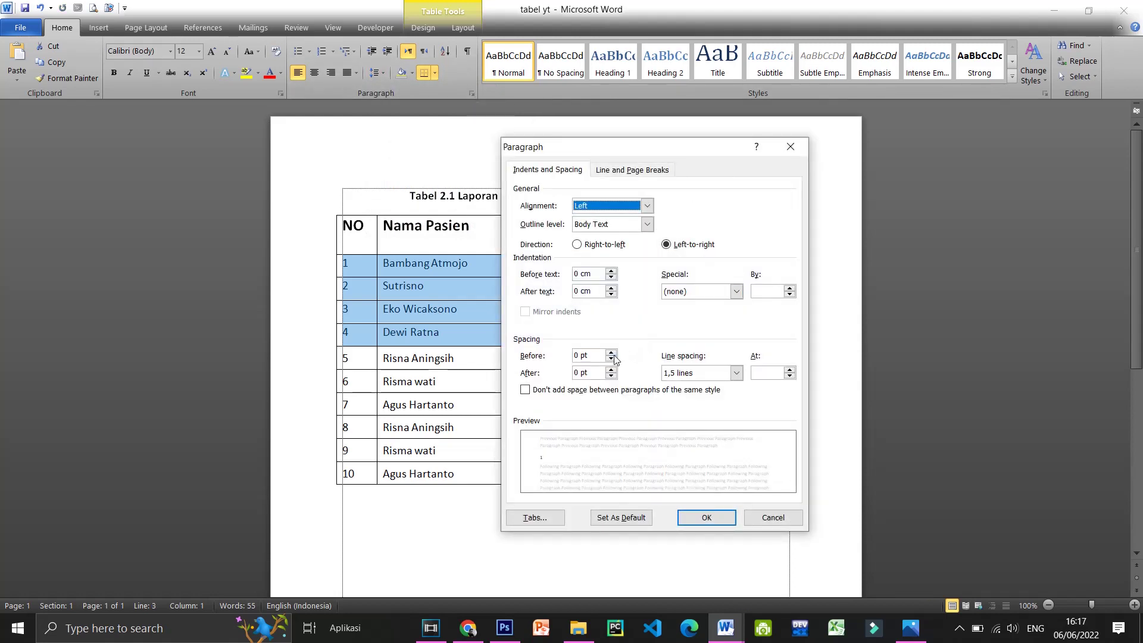
left_click(736, 374)
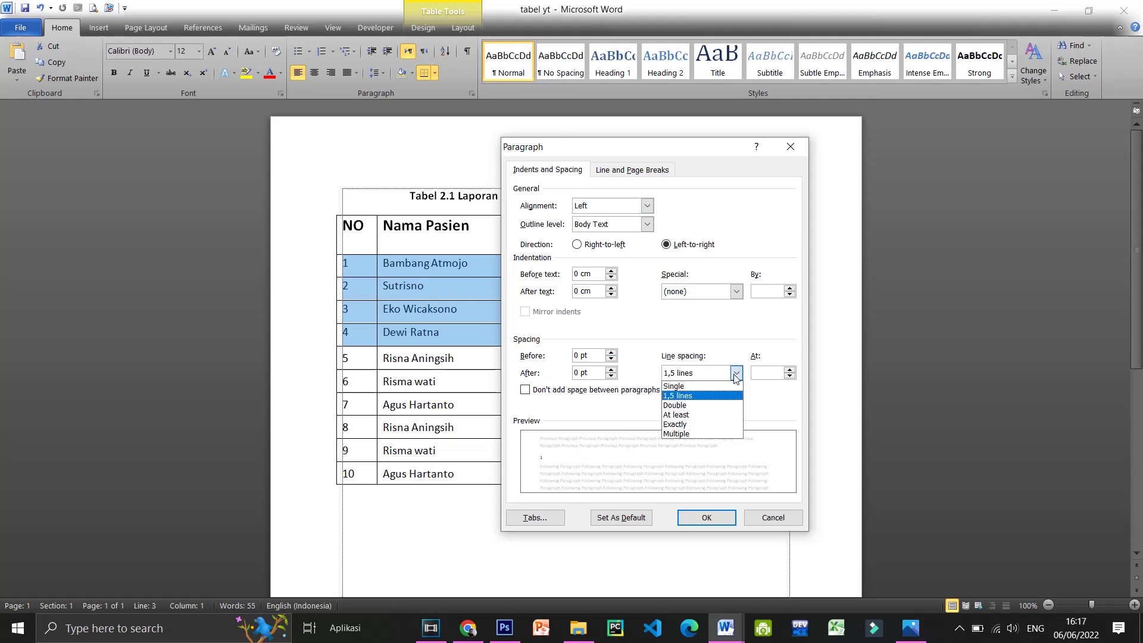
left_click(683, 387)
left_click(708, 518)
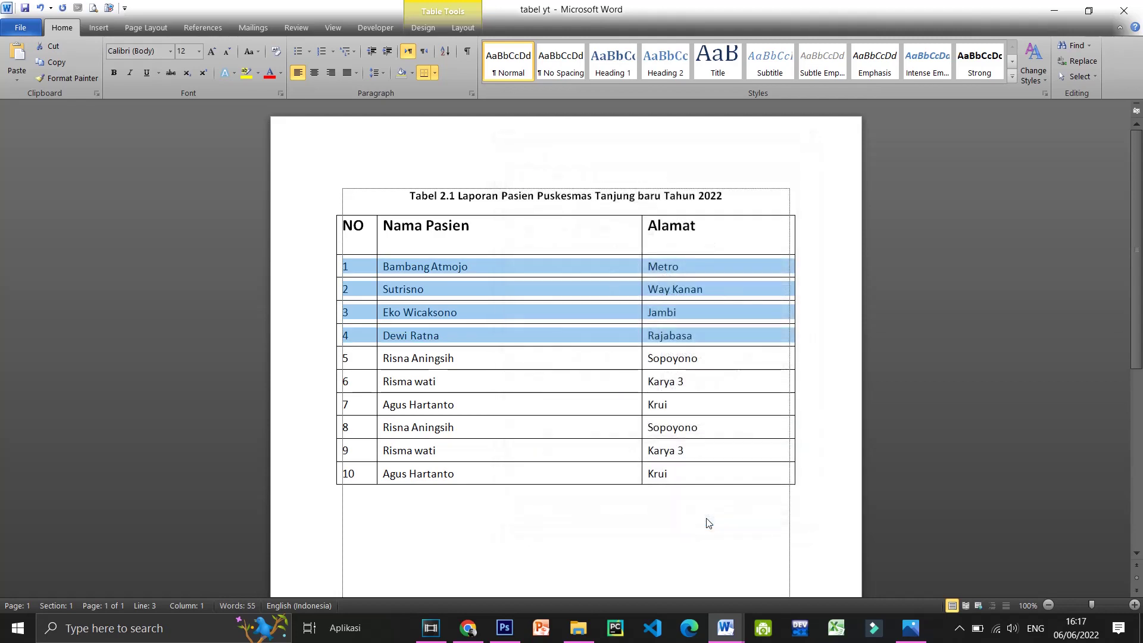
left_click(502, 295)
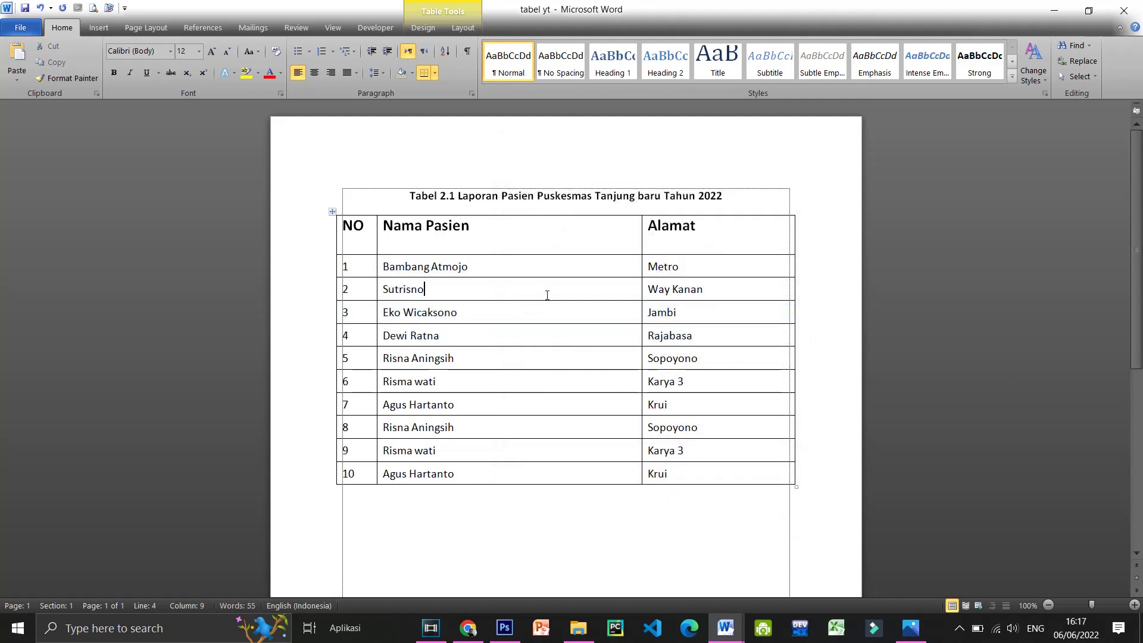
- Select all ten data rows and raise their row height to 1,1 cm
left_click(382, 74)
left_click(589, 332)
left_click(738, 474)
left_click_drag(747, 472, 350, 264)
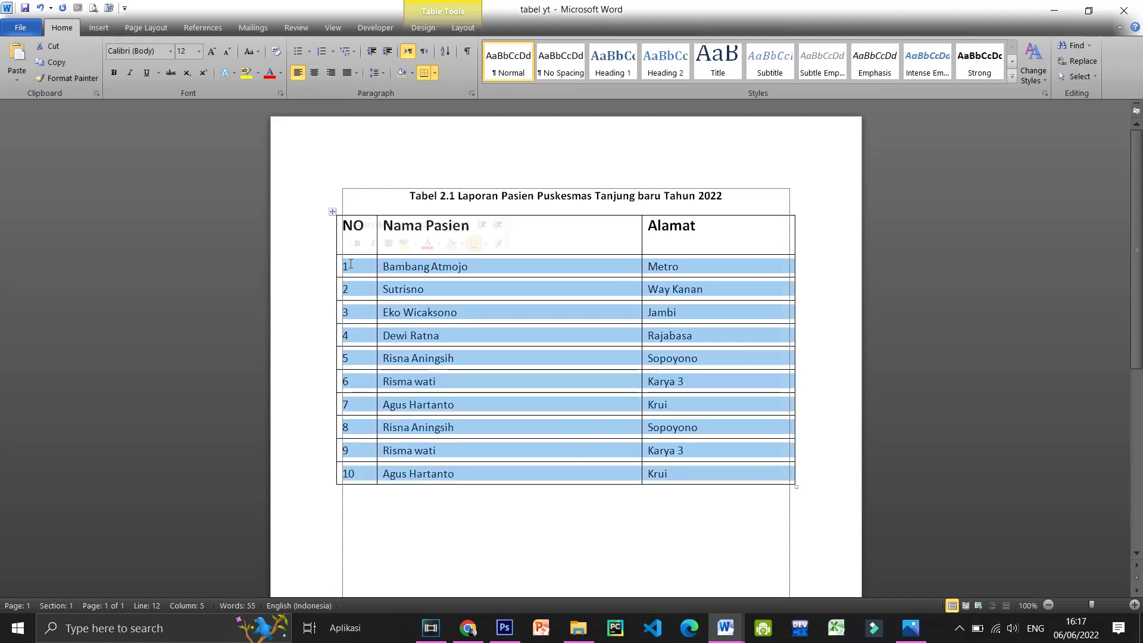
left_click(463, 28)
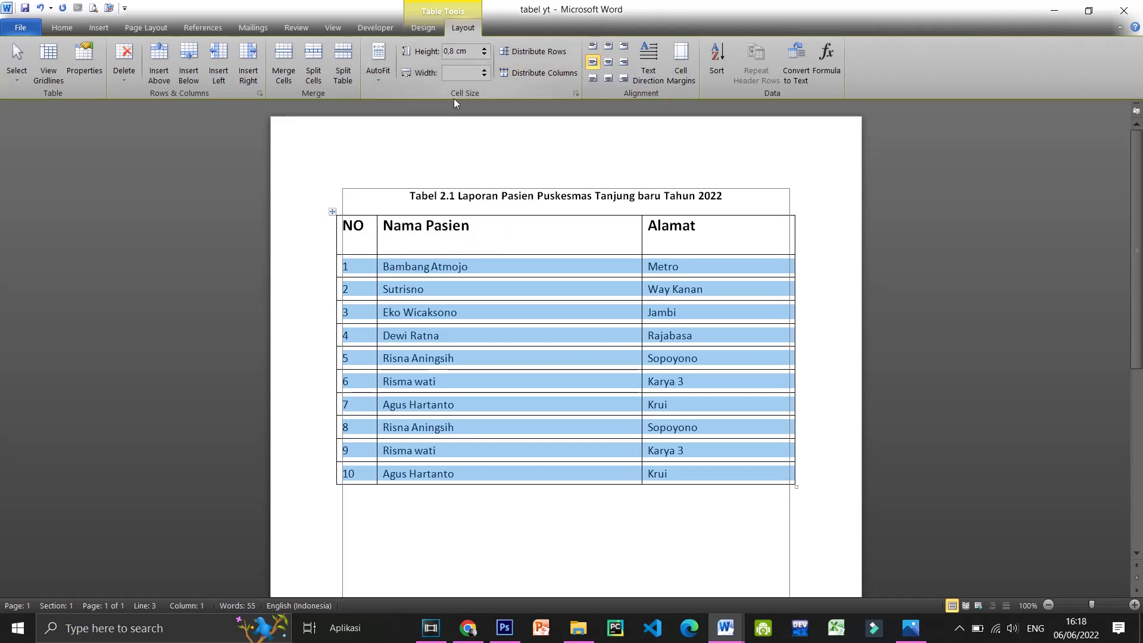
left_click(485, 48)
left_click(485, 48)
left_click(484, 48)
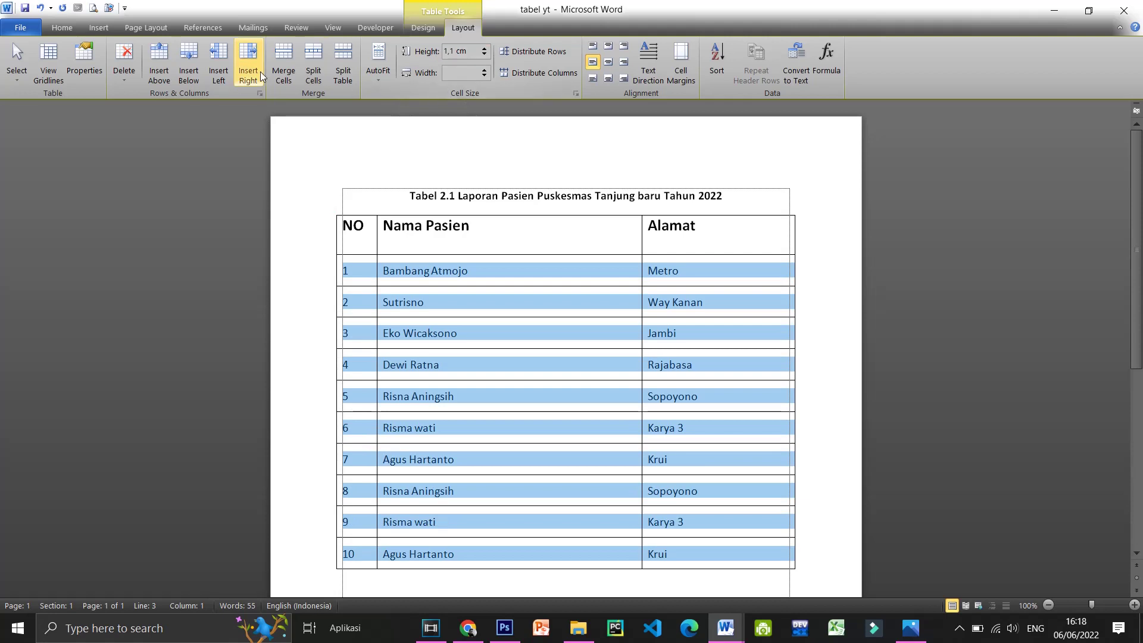
- Preview the Home Line Spacing options without applying any, then deselect the rows
left_click(99, 27)
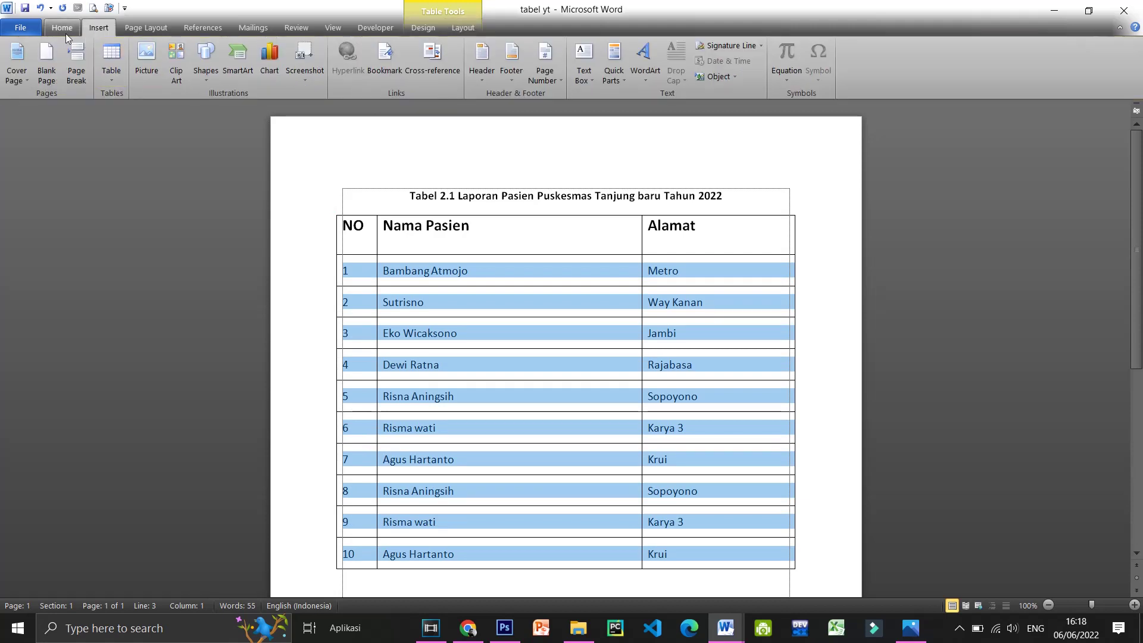
left_click(63, 28)
left_click(375, 72)
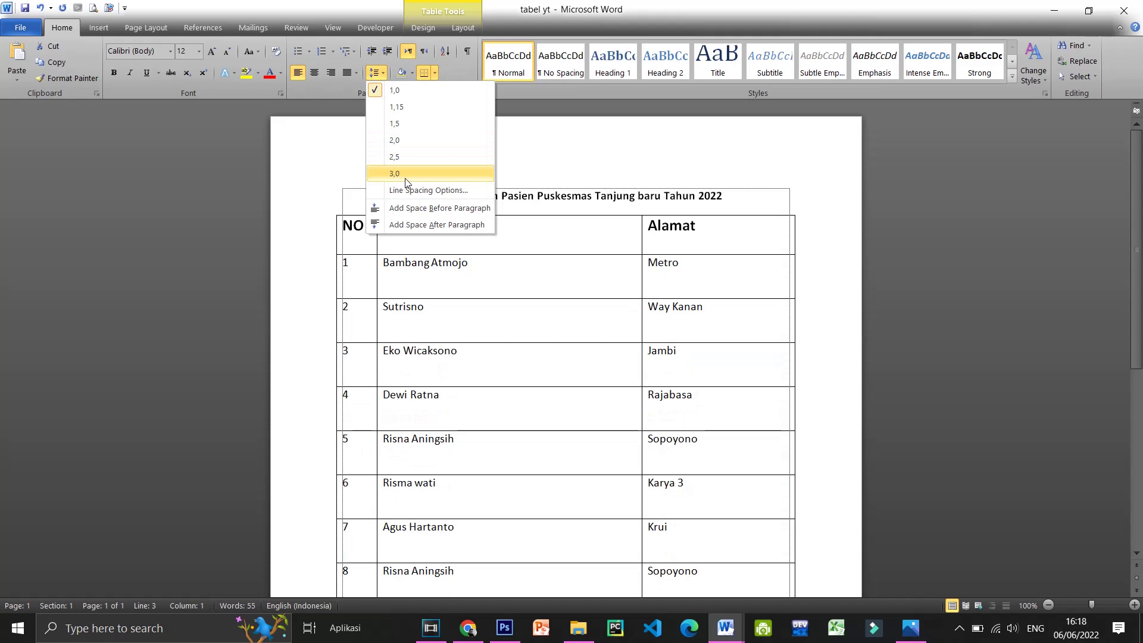
left_click(702, 145)
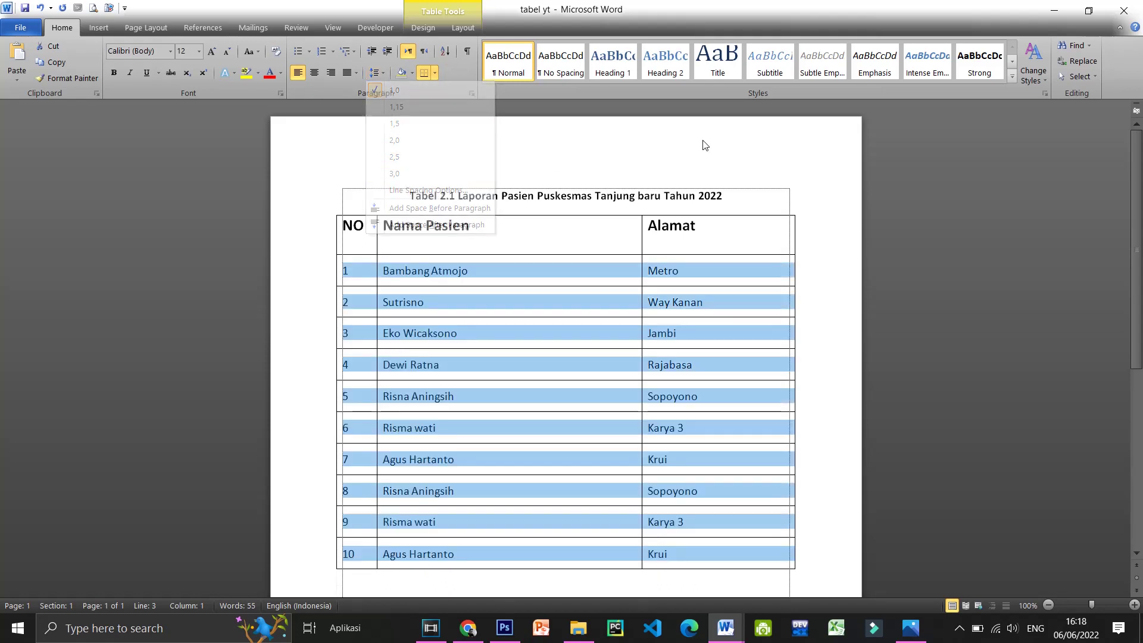
left_click(634, 356)
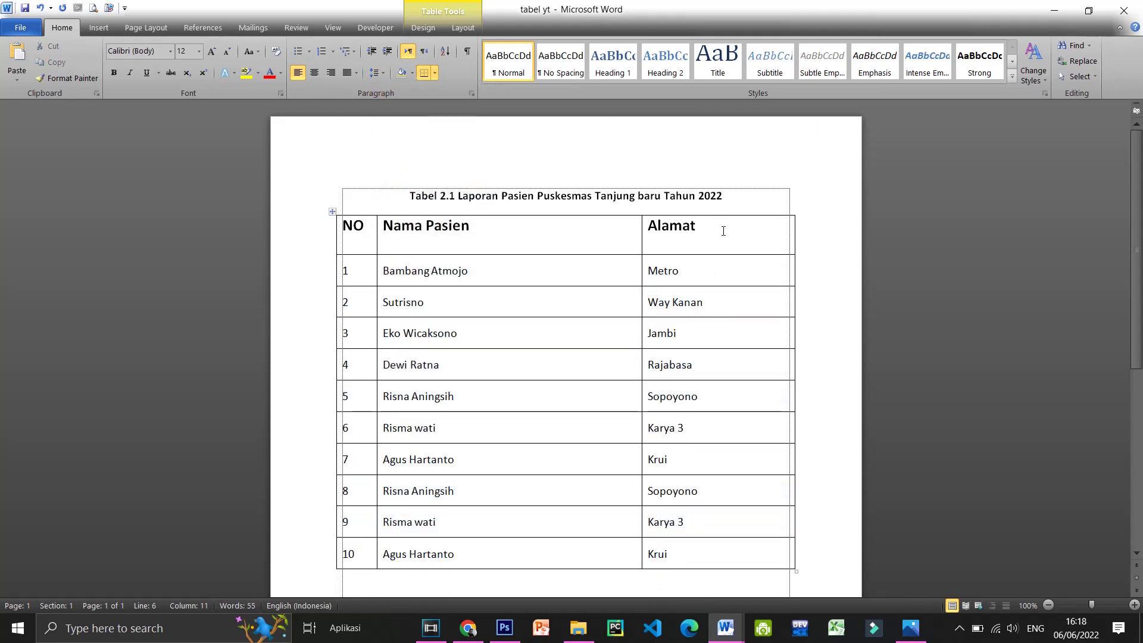
- Set the header row (NO, Nama Pasien, Alamat) to 1,0 line spacing
left_click_drag(724, 231, 357, 235)
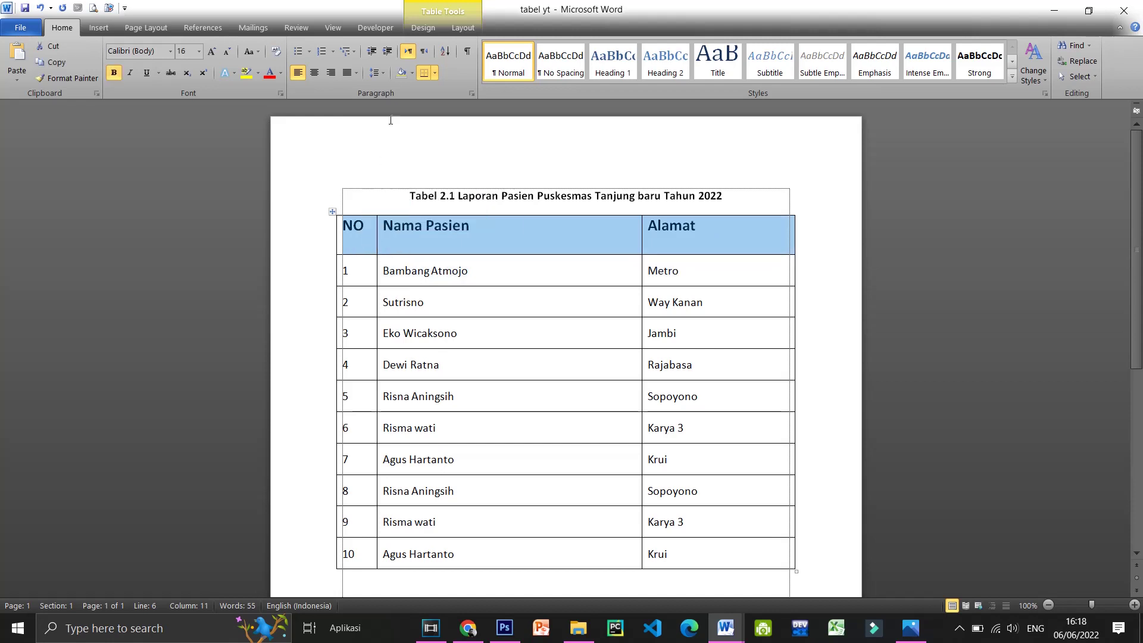
left_click(476, 26)
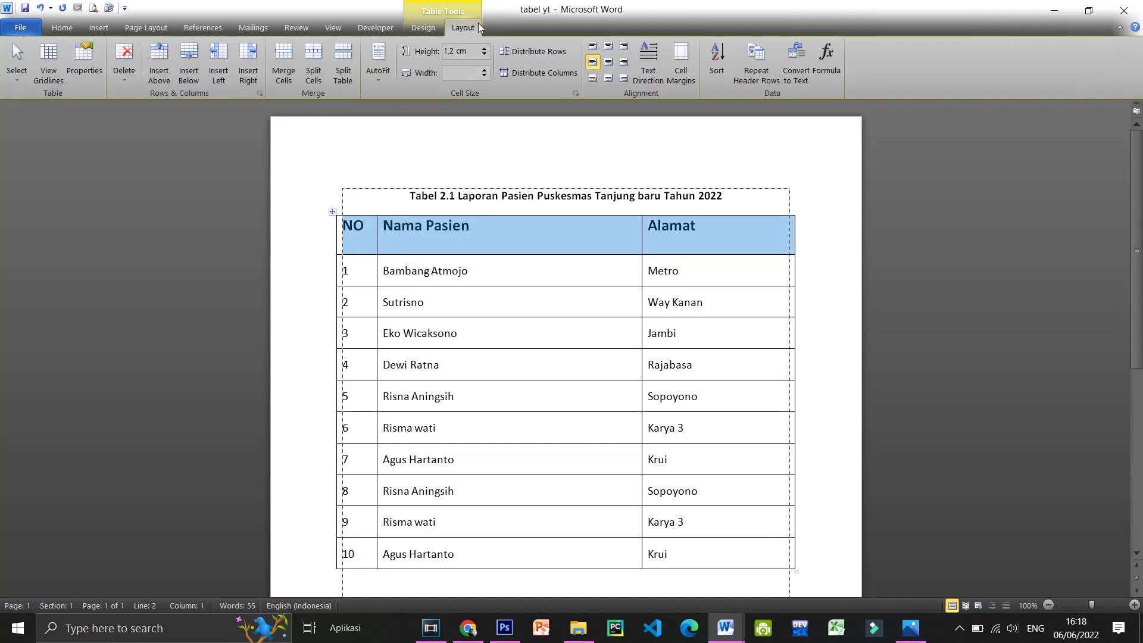
left_click(61, 28)
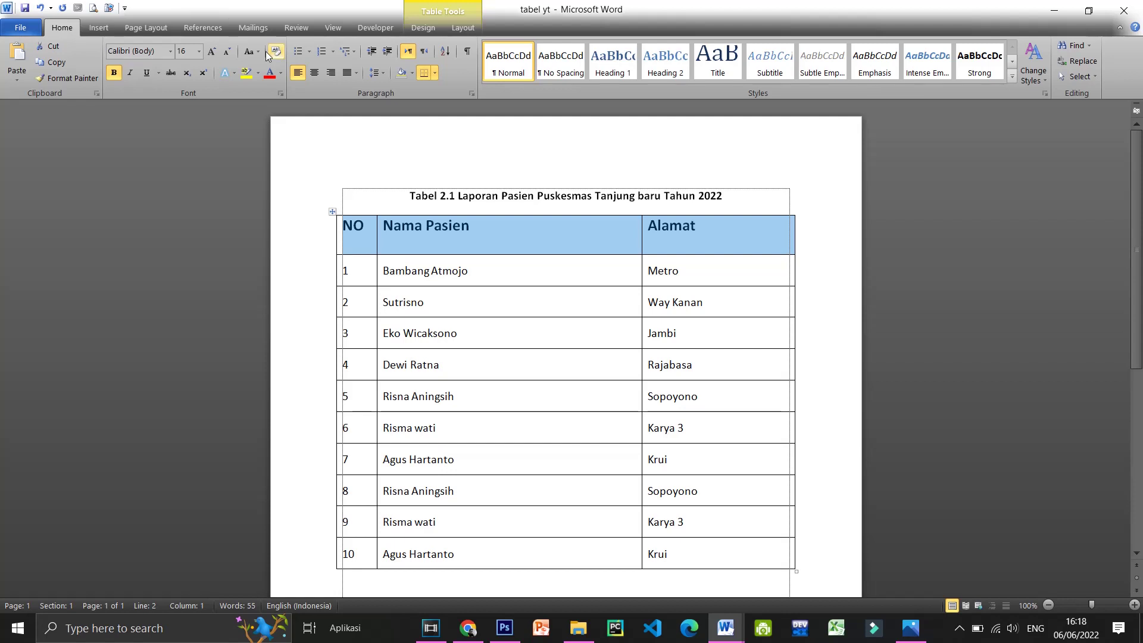
left_click(373, 74)
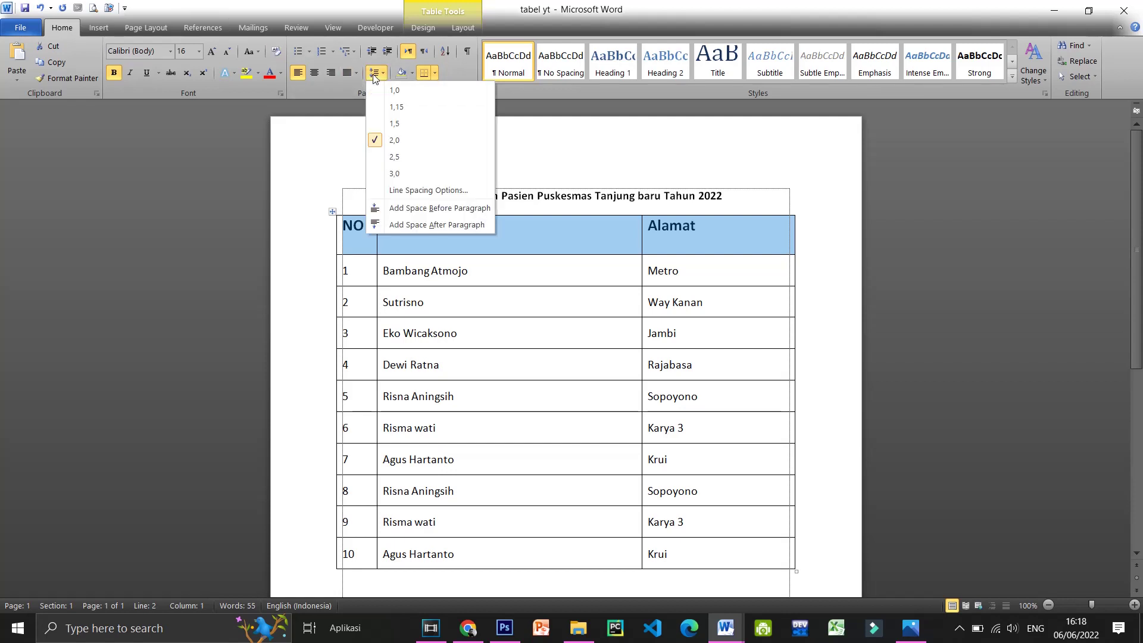
left_click(393, 91)
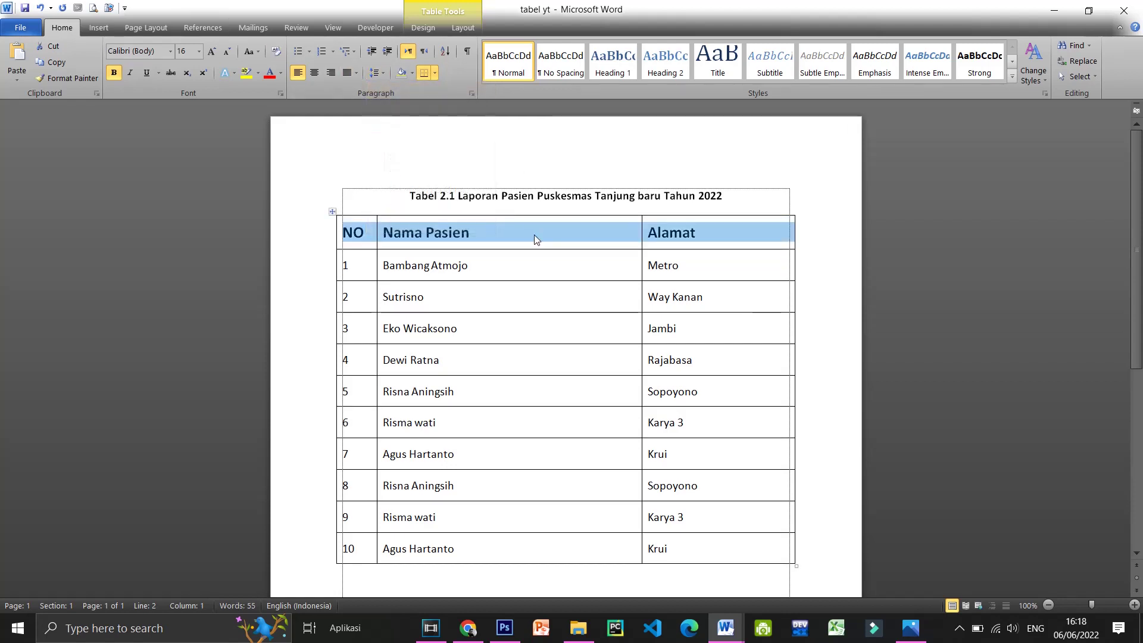
- Apply Align Center to the header row text
left_click(463, 27)
left_click(609, 64)
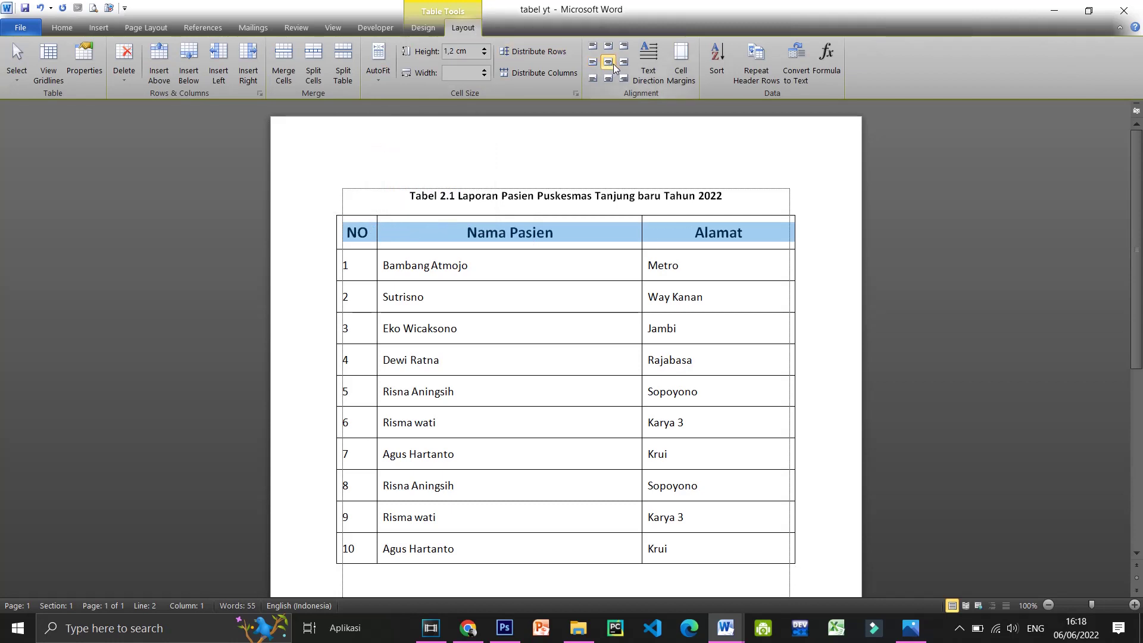
left_click(960, 633)
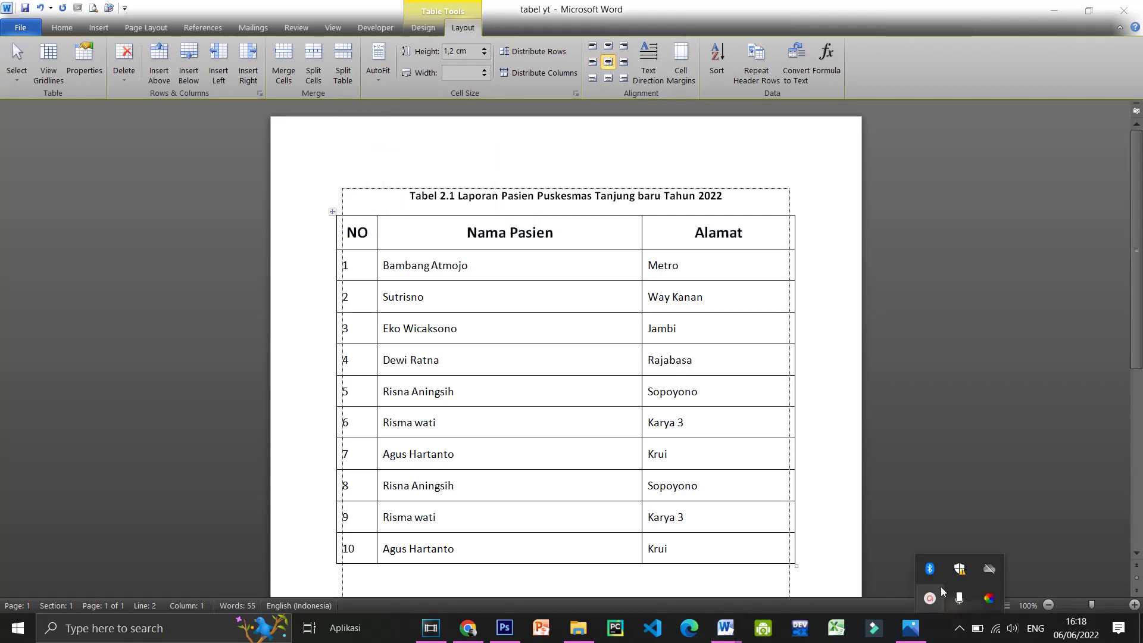
left_click(929, 594)
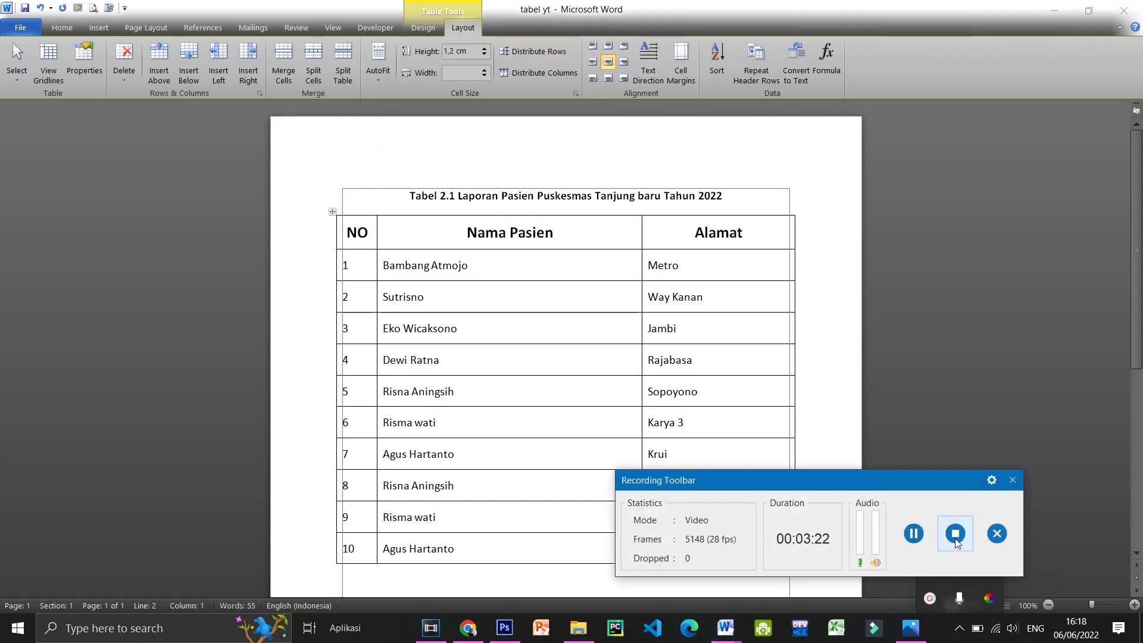